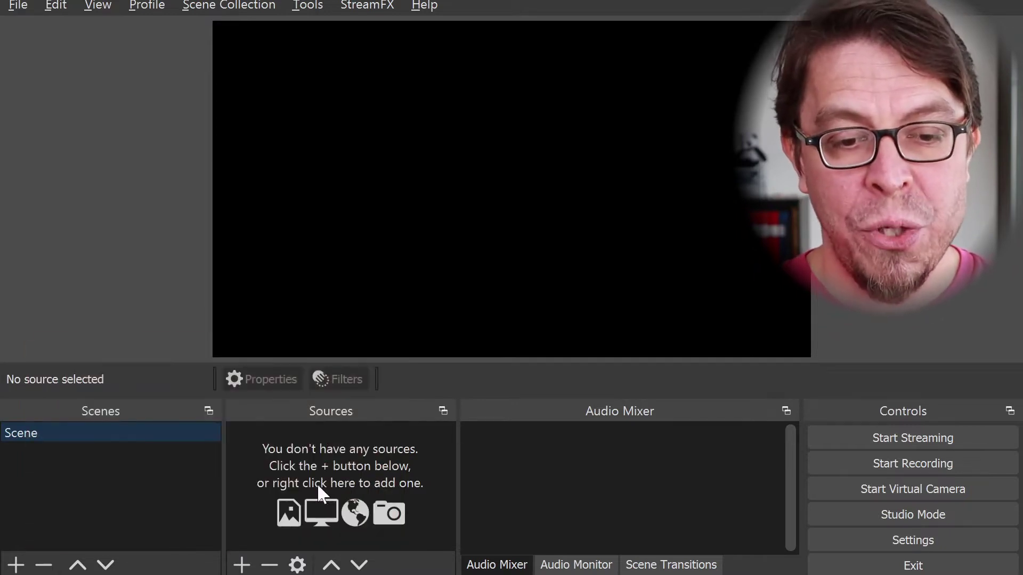
- Add a Video Capture Device source named M50 using the EOS Webcam Utility camera
left_click(242, 565)
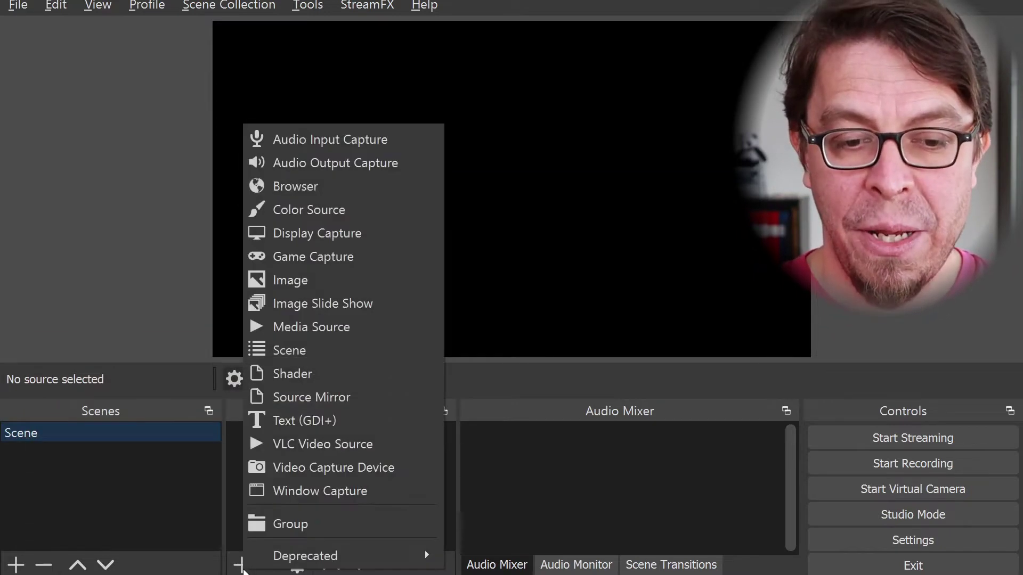
left_click(397, 475)
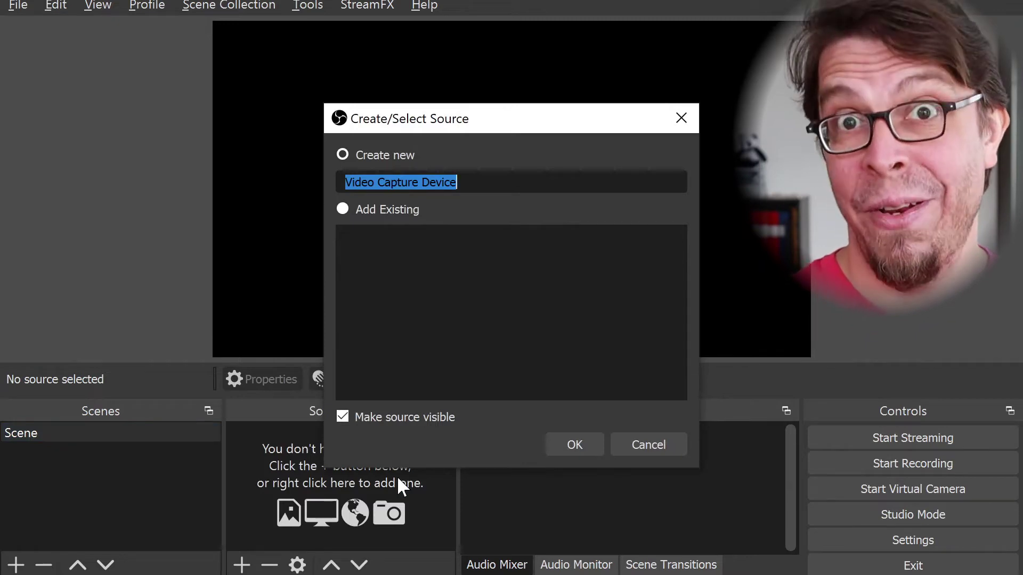
type("M")
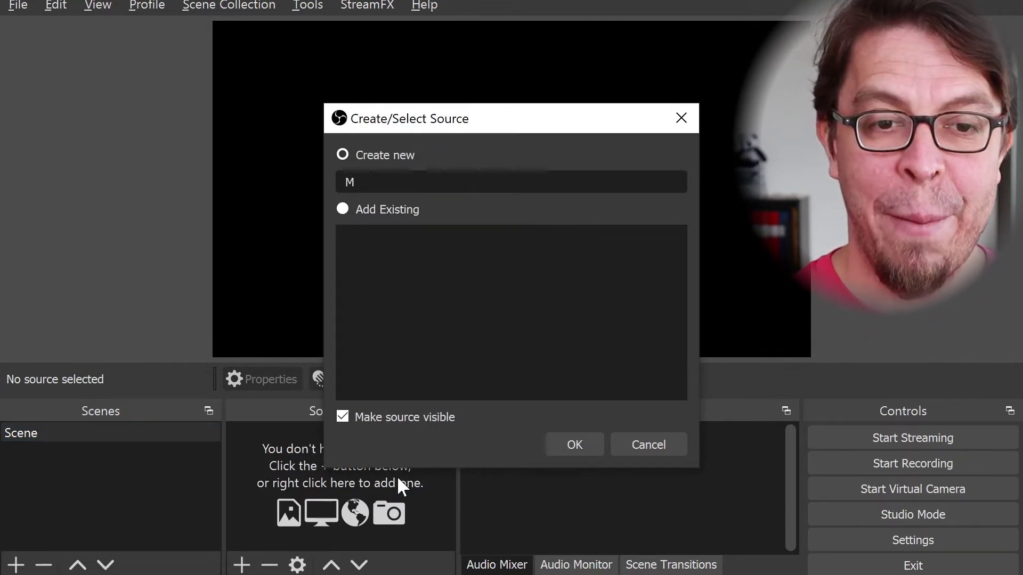
type("50")
key("Return")
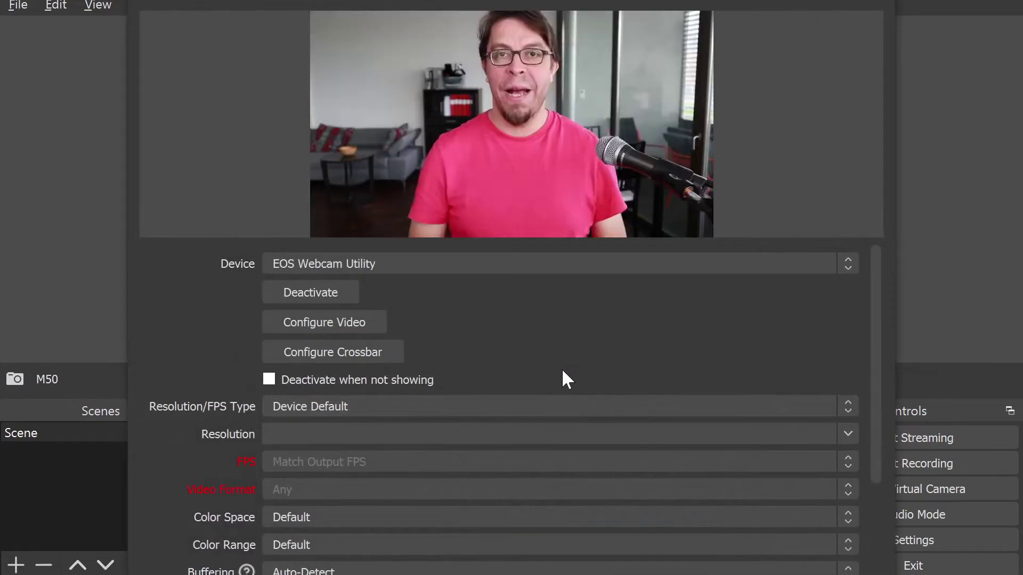
left_click(677, 271)
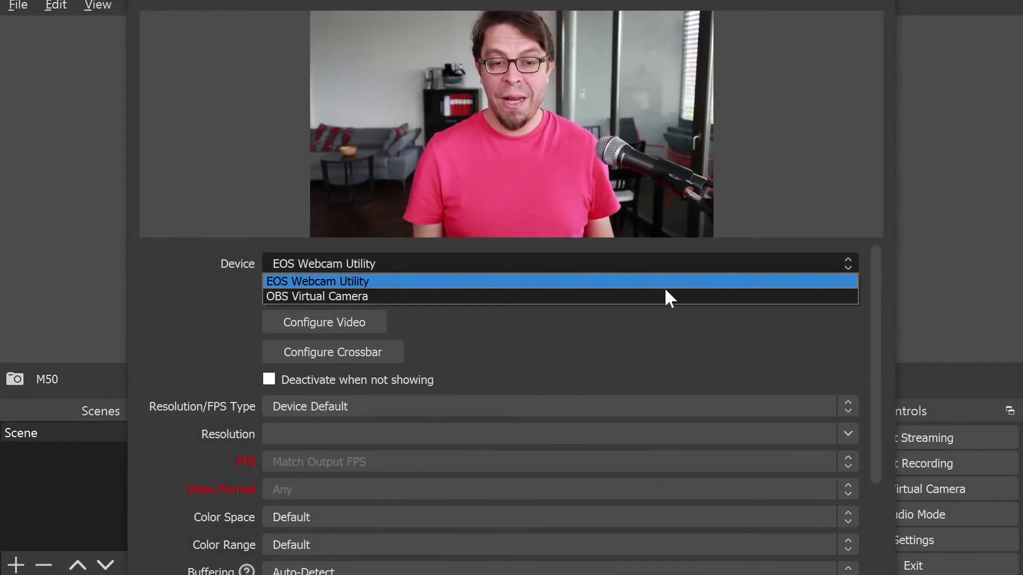
left_click(663, 279)
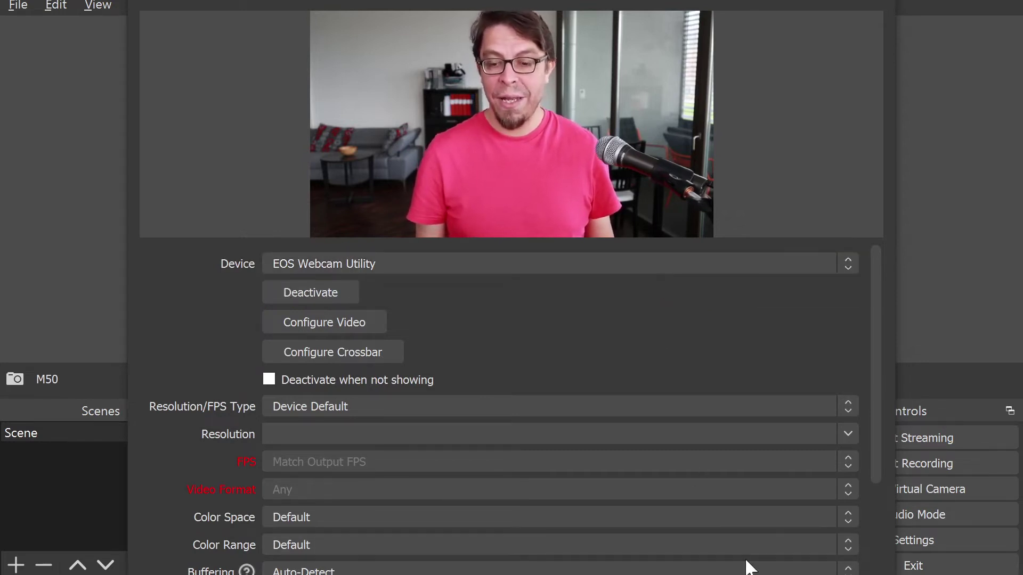
key("Return")
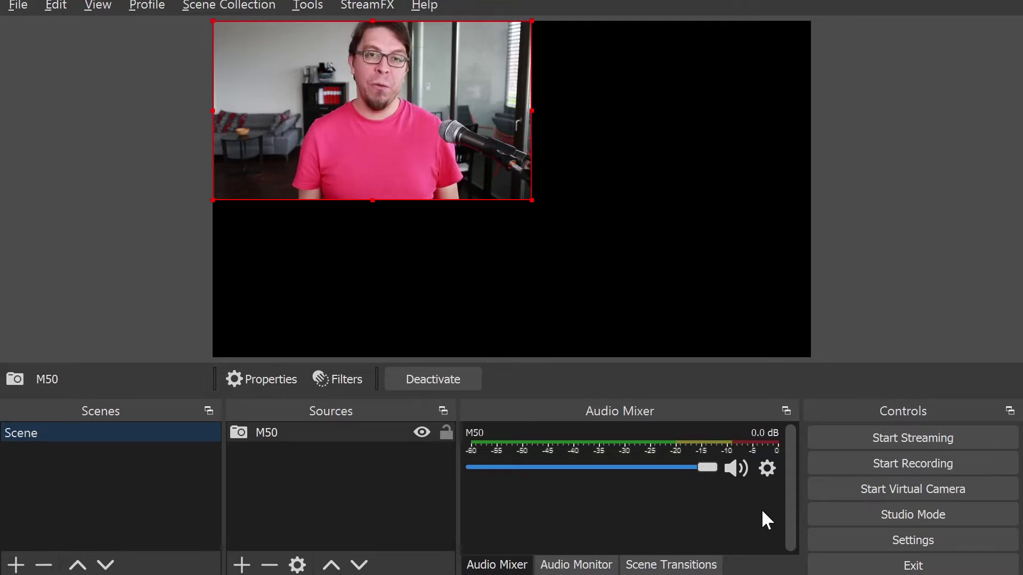
- Fit M50 to the screen, drag it right to leave a black left strip, and lock it
key("ctrl+f")
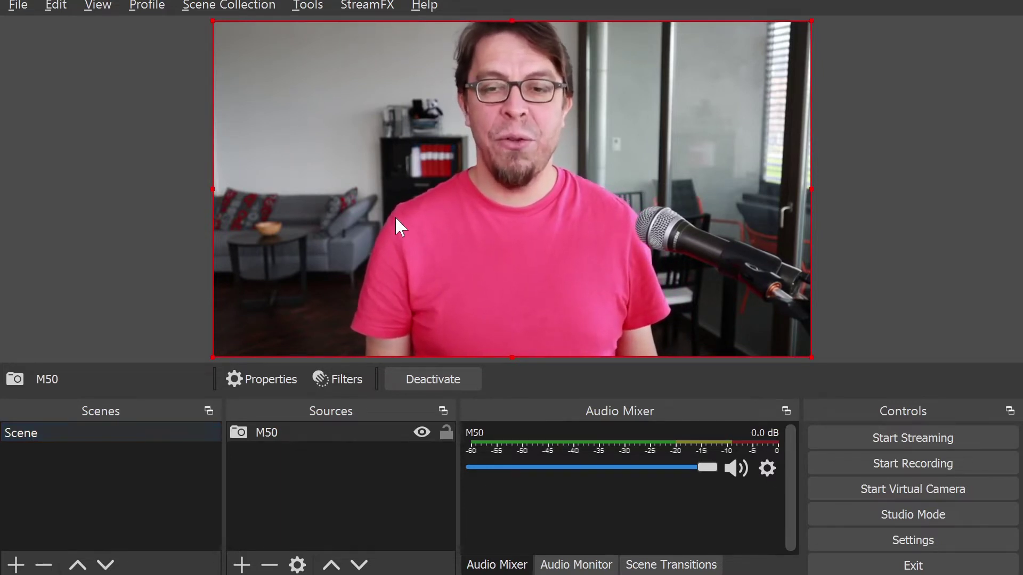
left_click_drag(396, 219, 555, 219)
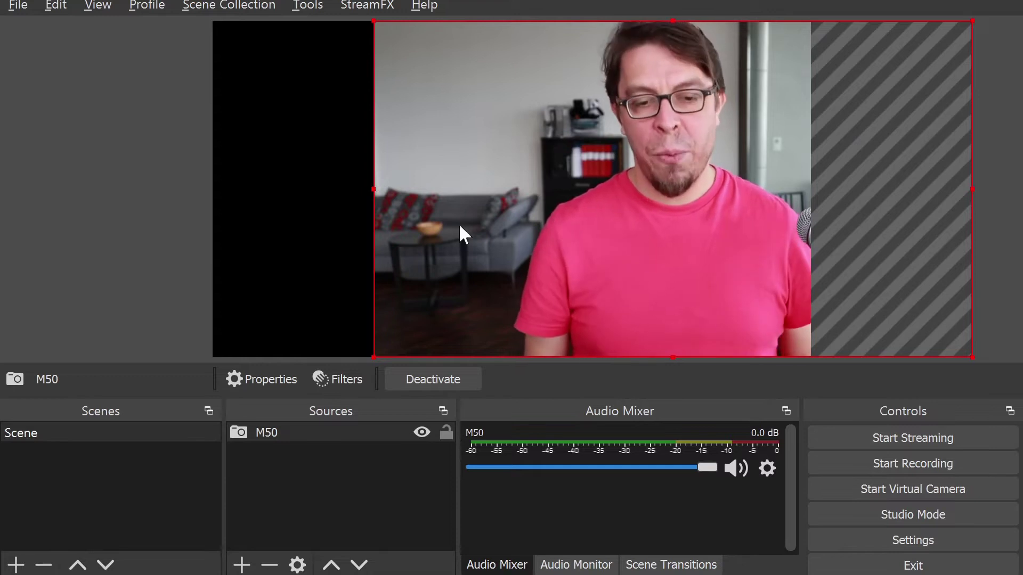
left_click(446, 434)
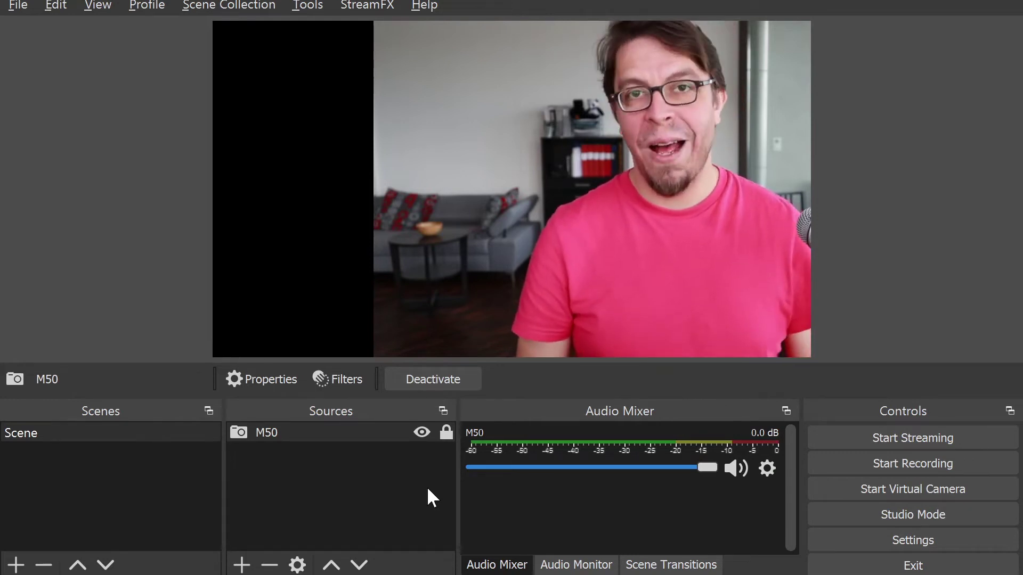
left_click(426, 487)
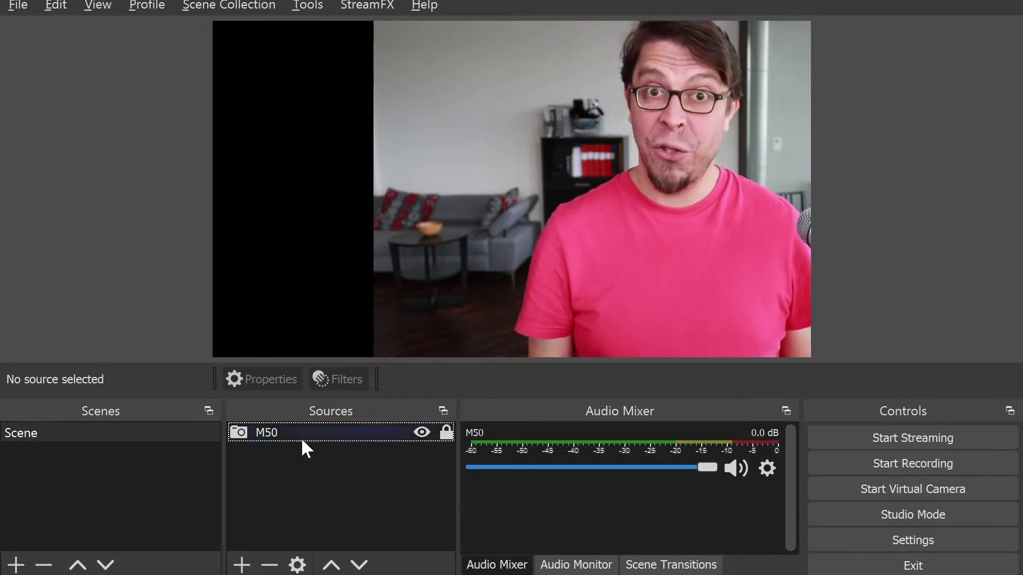
- Add a Window Capture source named PPT capturing the POWERPNT.EXE 'Share PPT in OBS.pptx' window
left_click(240, 566)
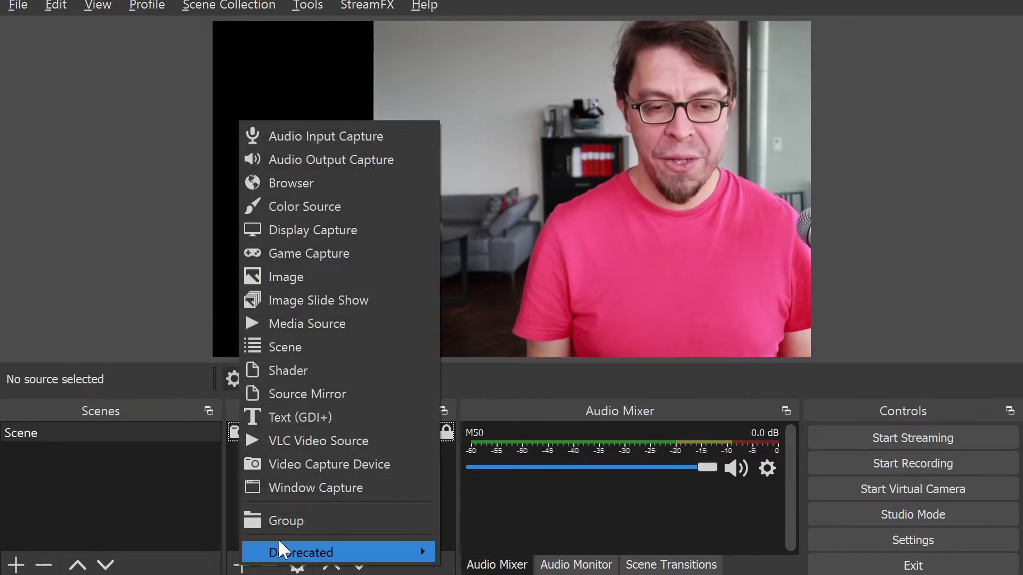
left_click(339, 487)
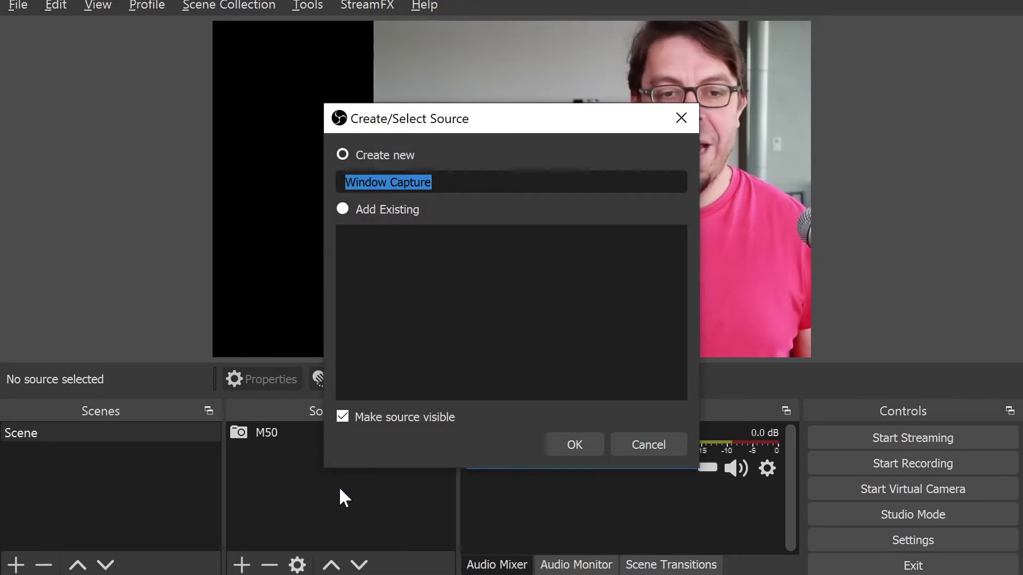
type("PPT")
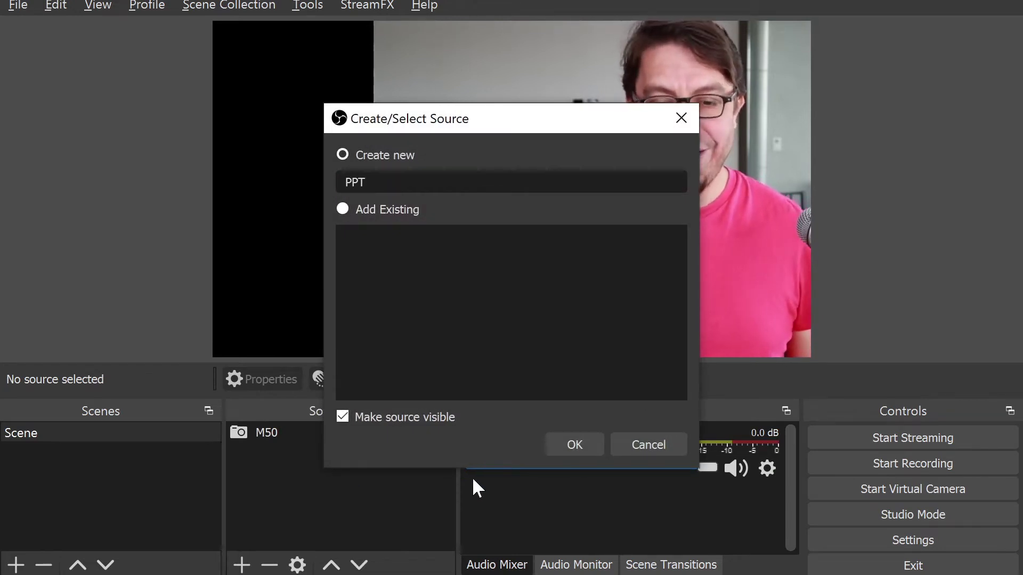
left_click(584, 449)
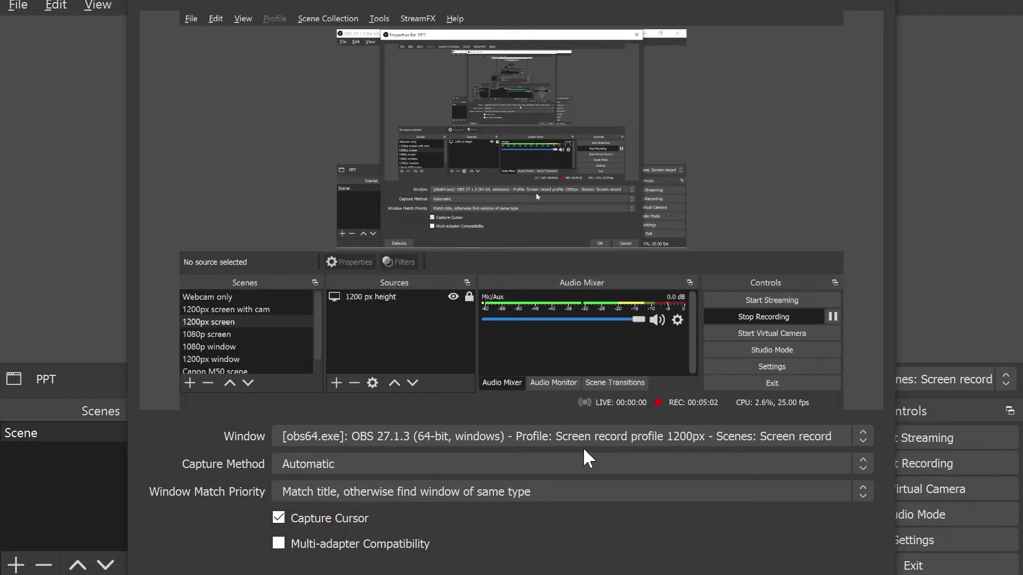
left_click(545, 435)
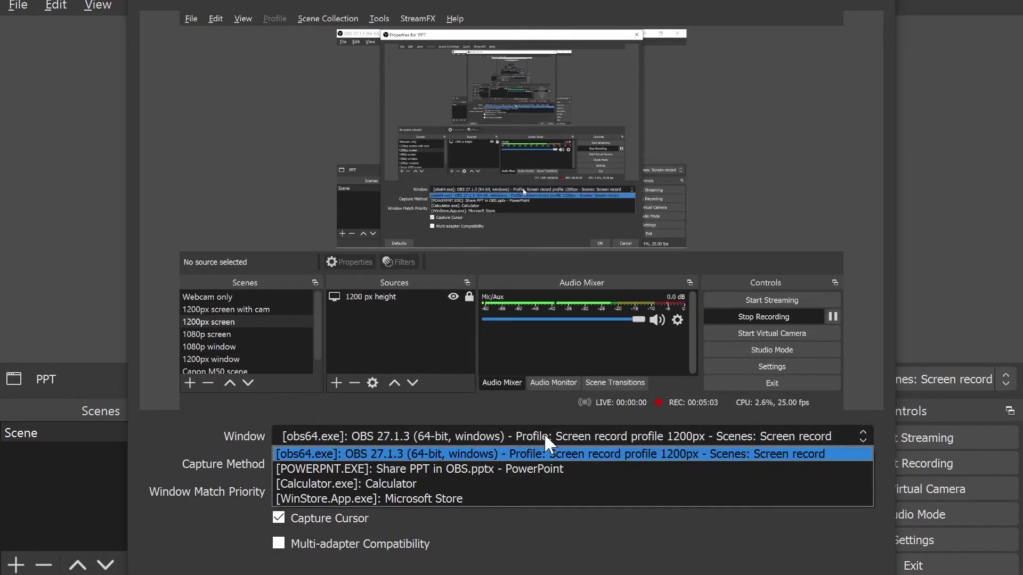
left_click(538, 469)
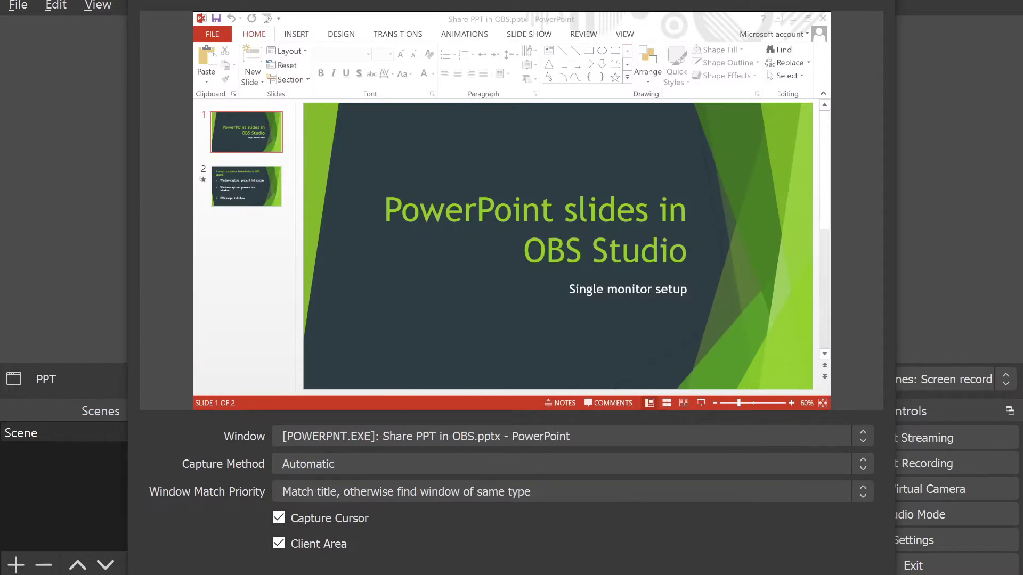
key("Return")
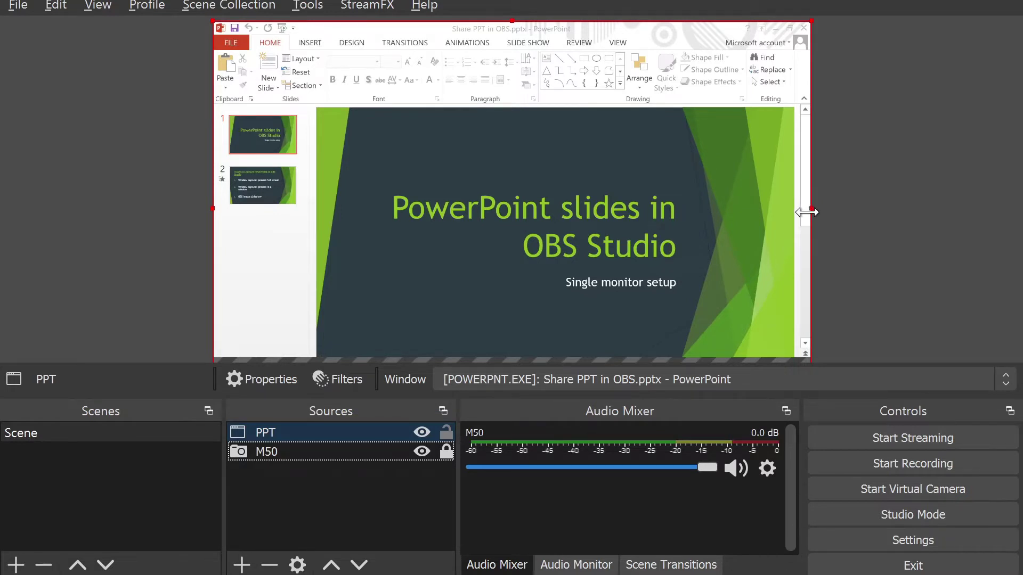
- Shrink the PPT capture from its right edge and move it lower over the canvas's left side
left_click_drag(808, 212, 597, 204)
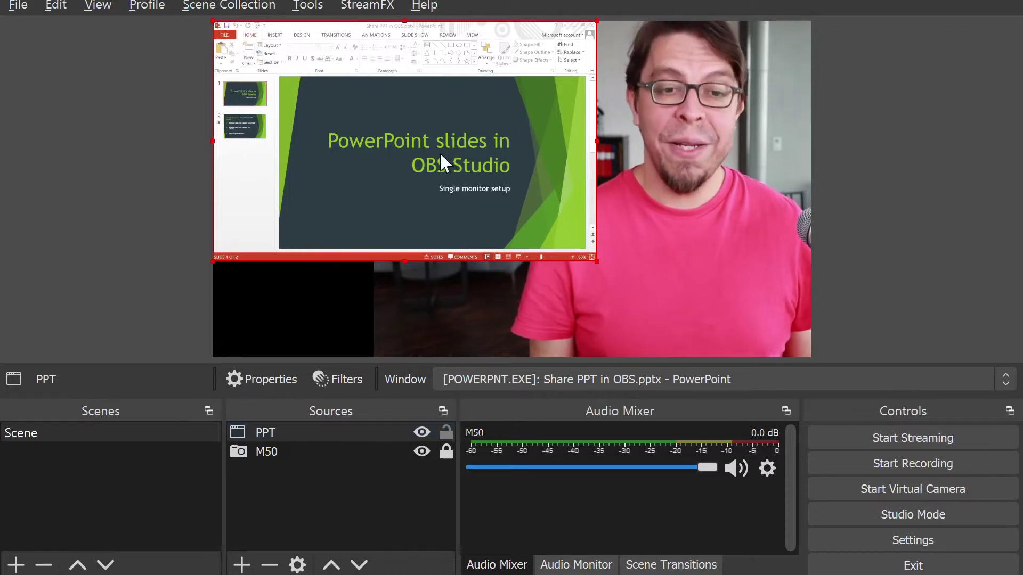
left_click_drag(439, 152, 441, 201)
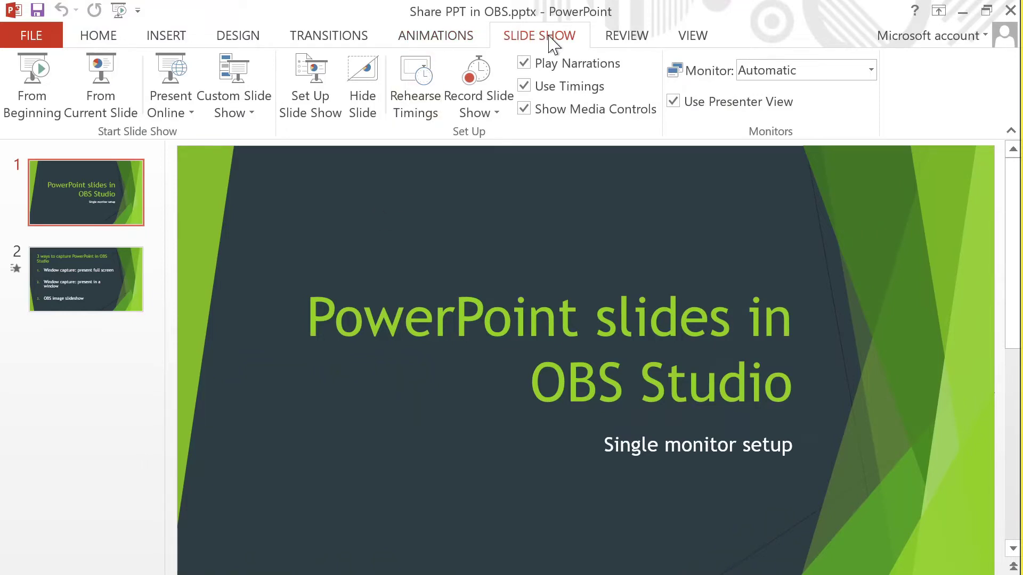
- Configure the slide show as 'Browsed by an individual (window)' in Set Up Slide Show
left_click(318, 82)
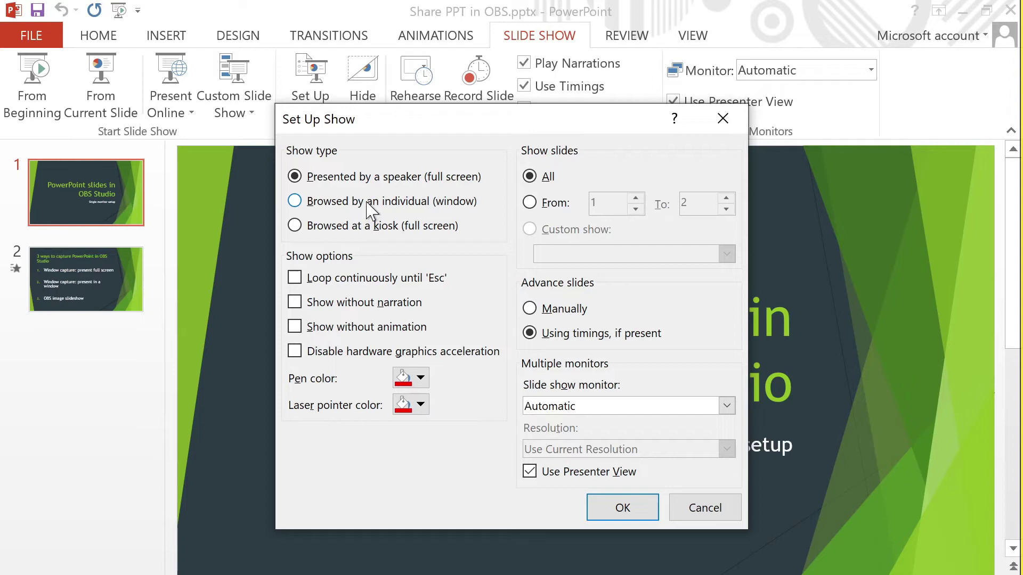
left_click(371, 209)
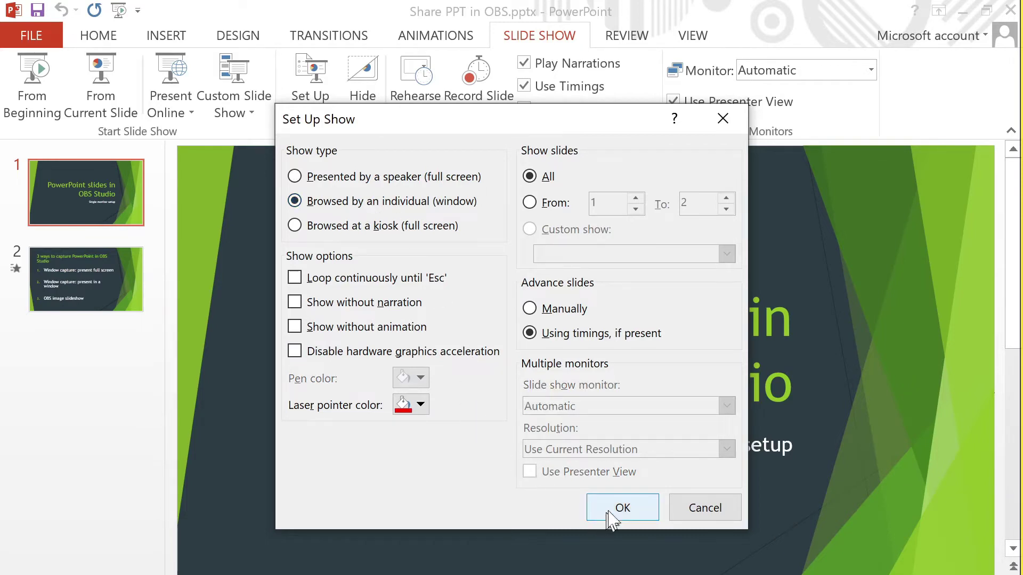
left_click(623, 506)
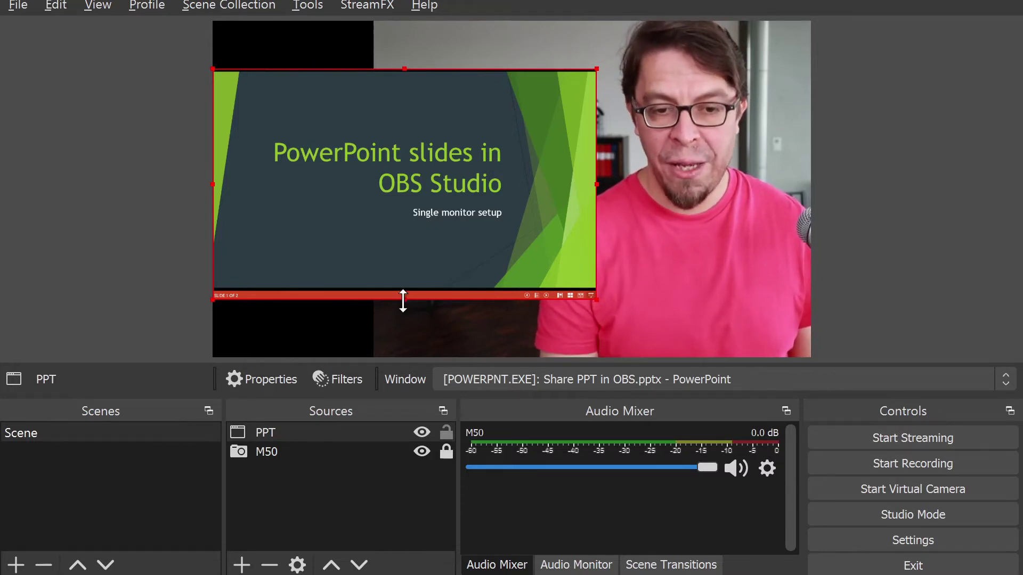
- Crop the red status bar off the bottom and trim the top edge of PPT, then lock it
left_click_drag(403, 301, 406, 290)
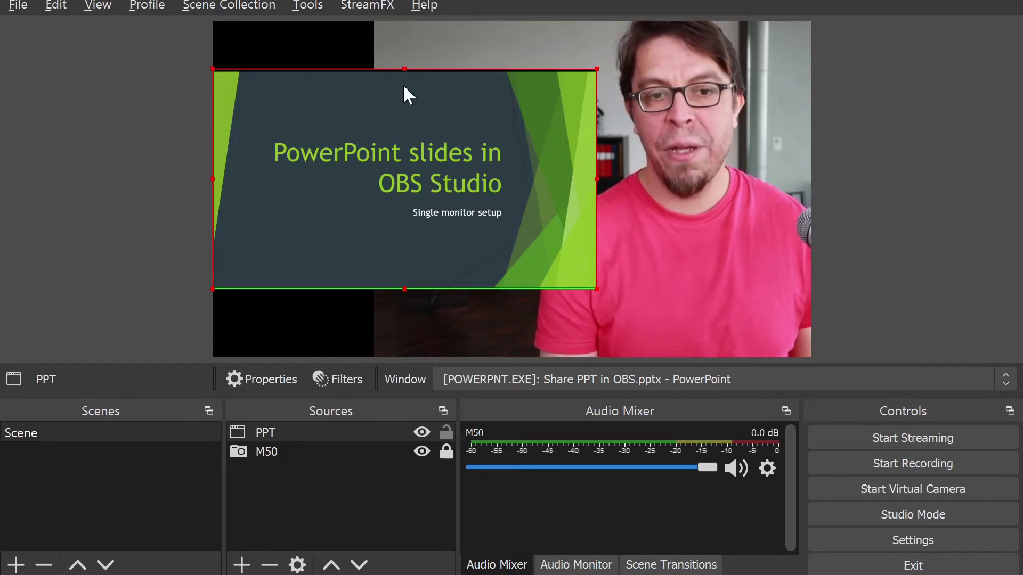
left_click_drag(403, 68, 402, 72)
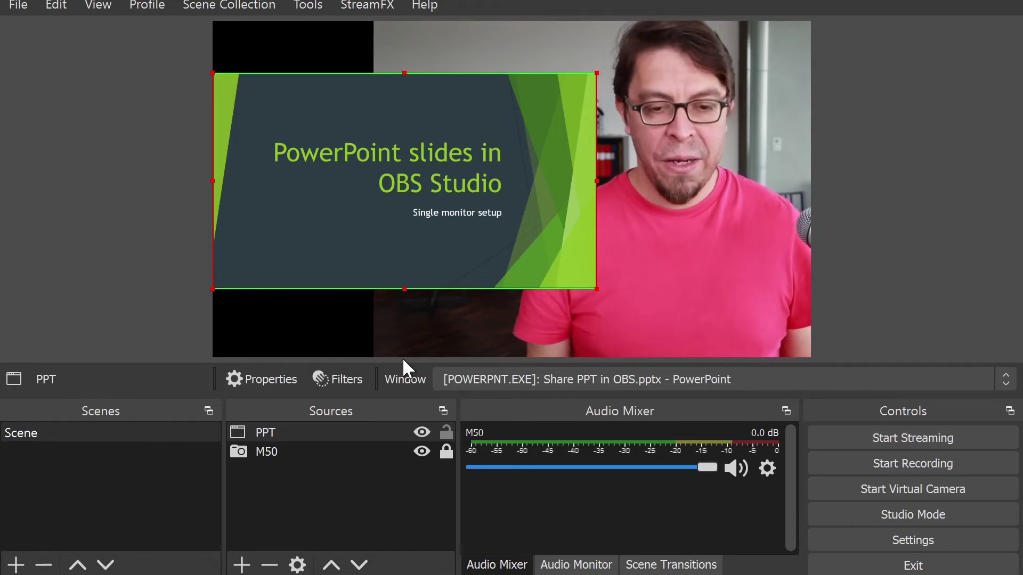
left_click(447, 432)
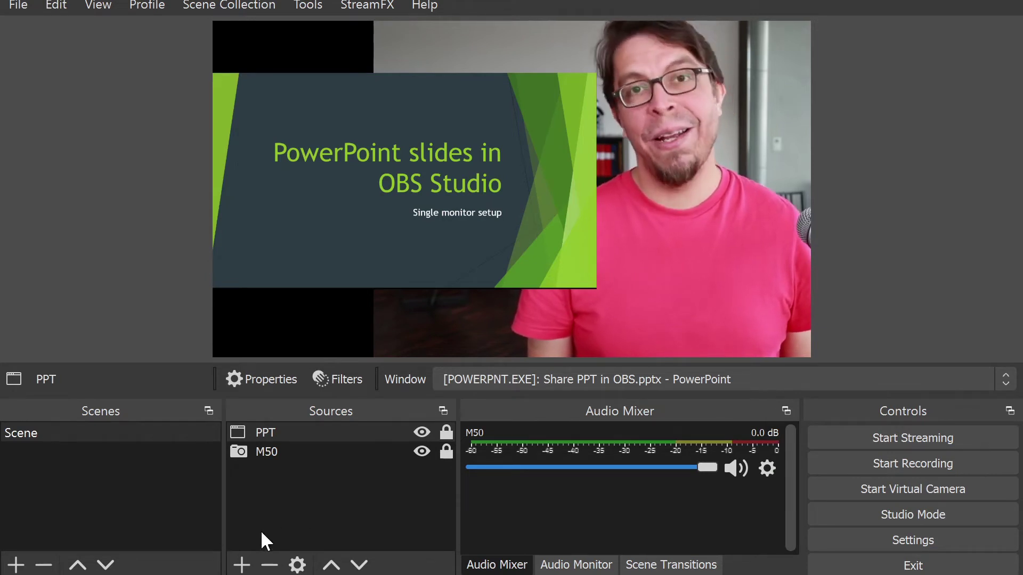
- Create a Color Source called 'Background color'
left_click(241, 565)
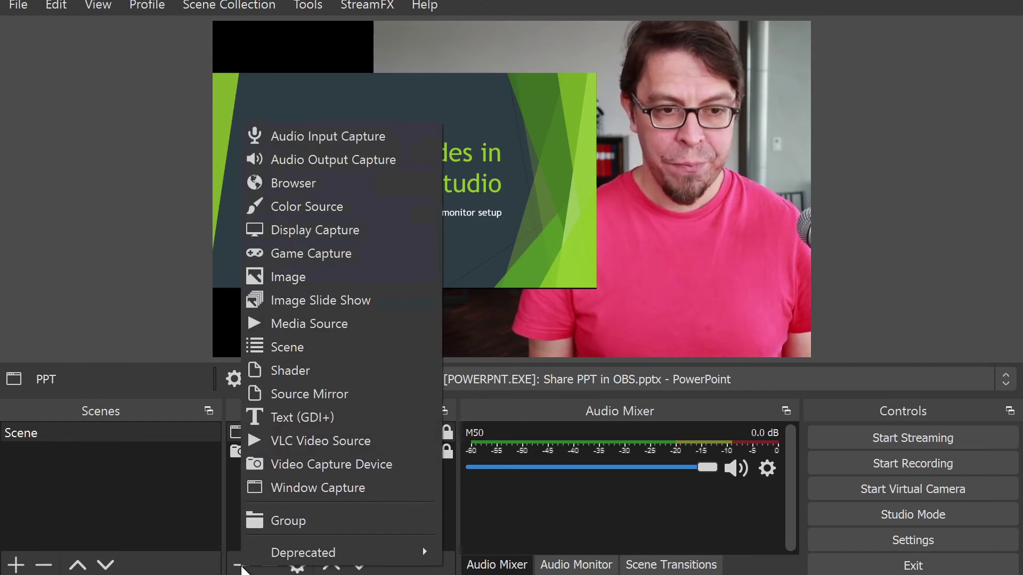
left_click(334, 207)
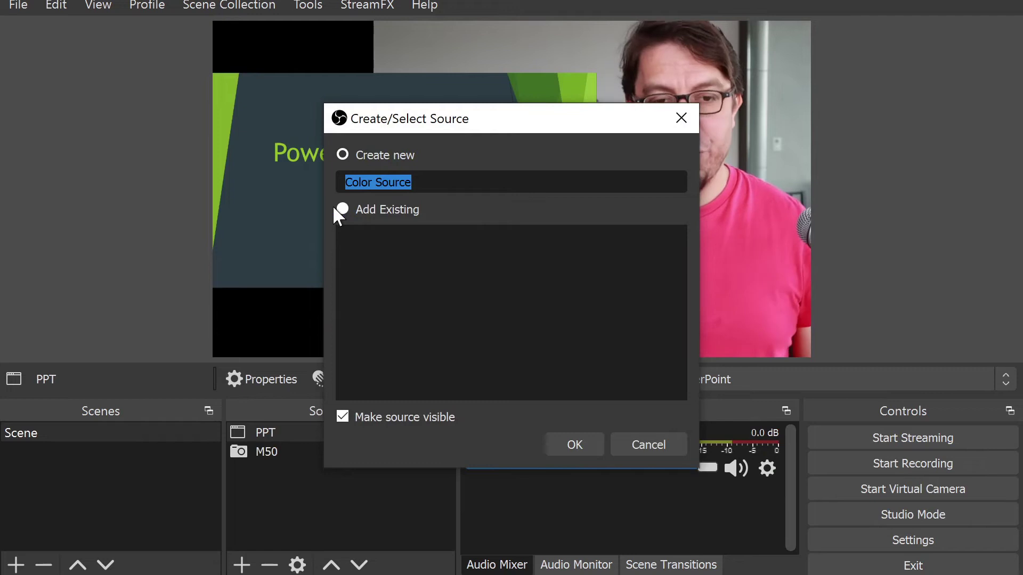
type("Back")
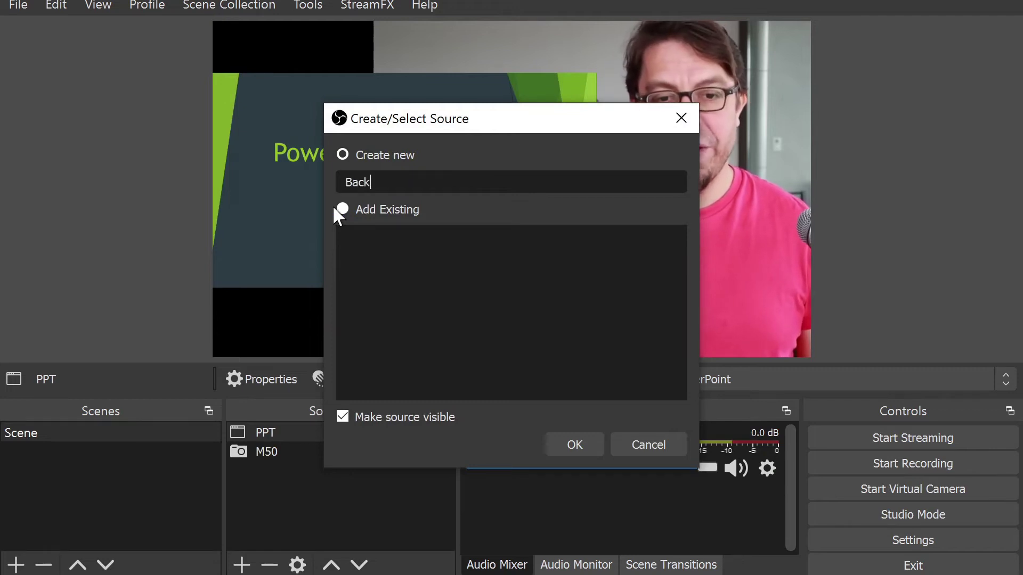
type("ground color")
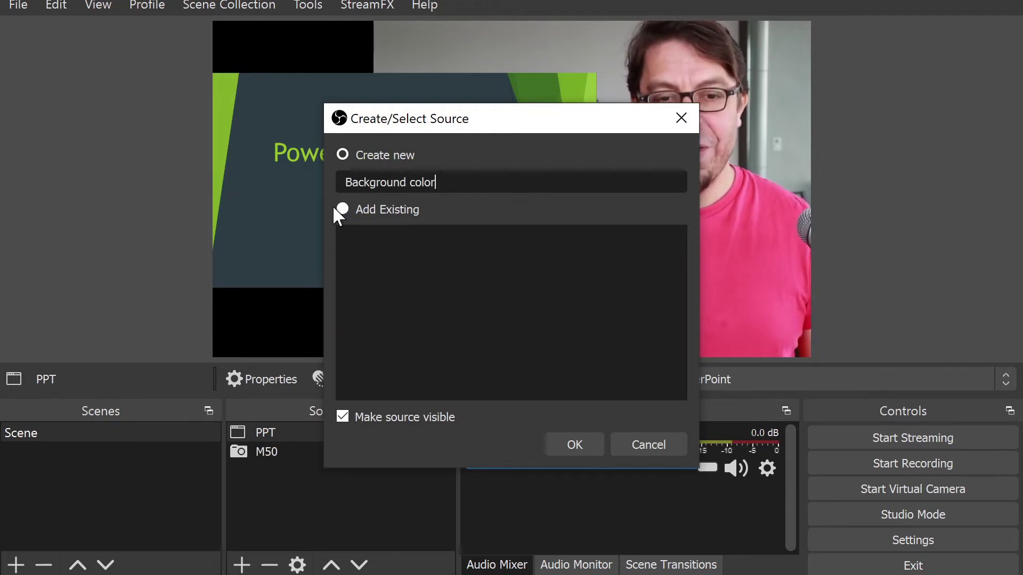
key("Return")
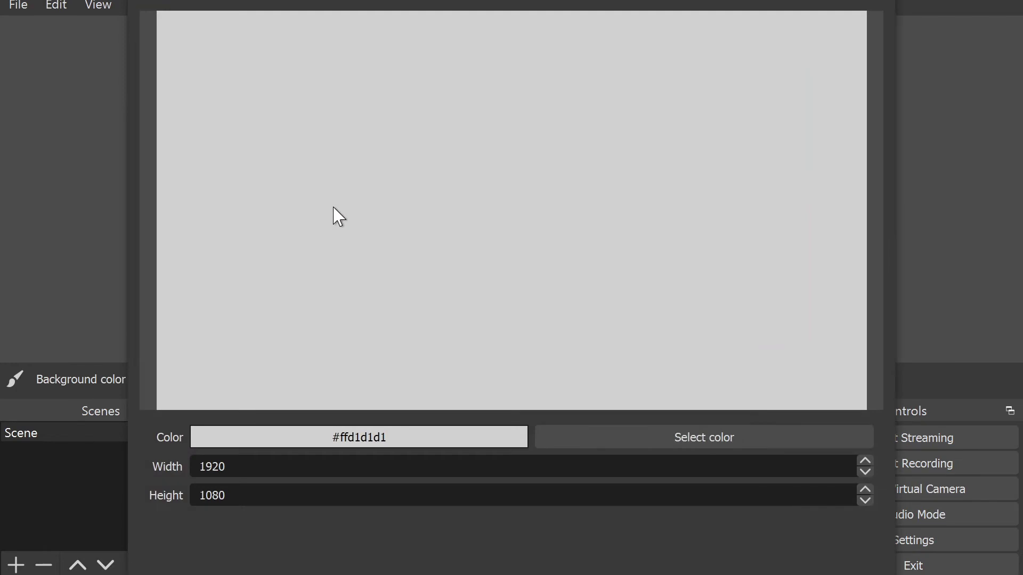
- Pick the olive custom swatch #726a4e for the Background color source and close its properties
left_click(621, 437)
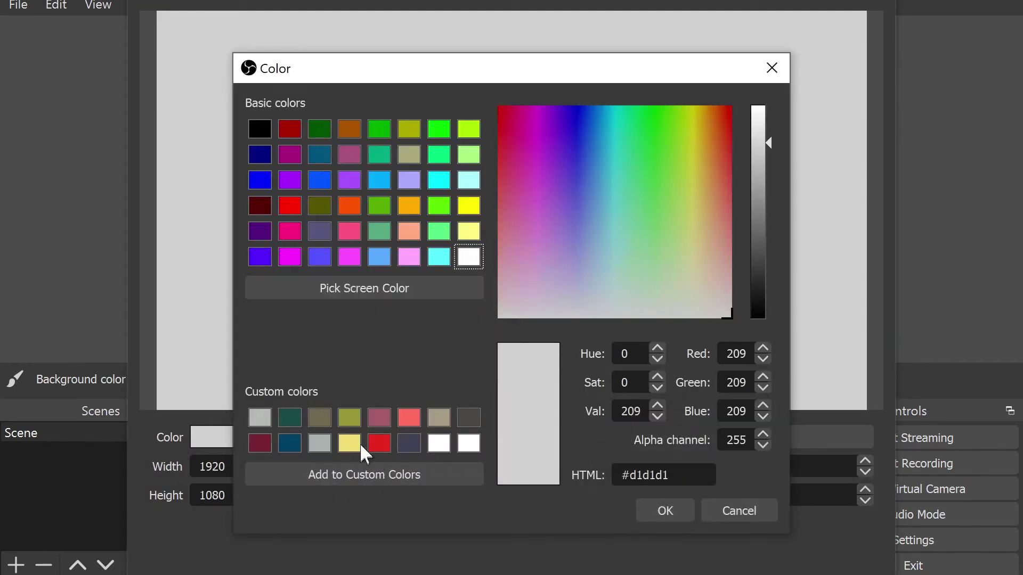
left_click(321, 421)
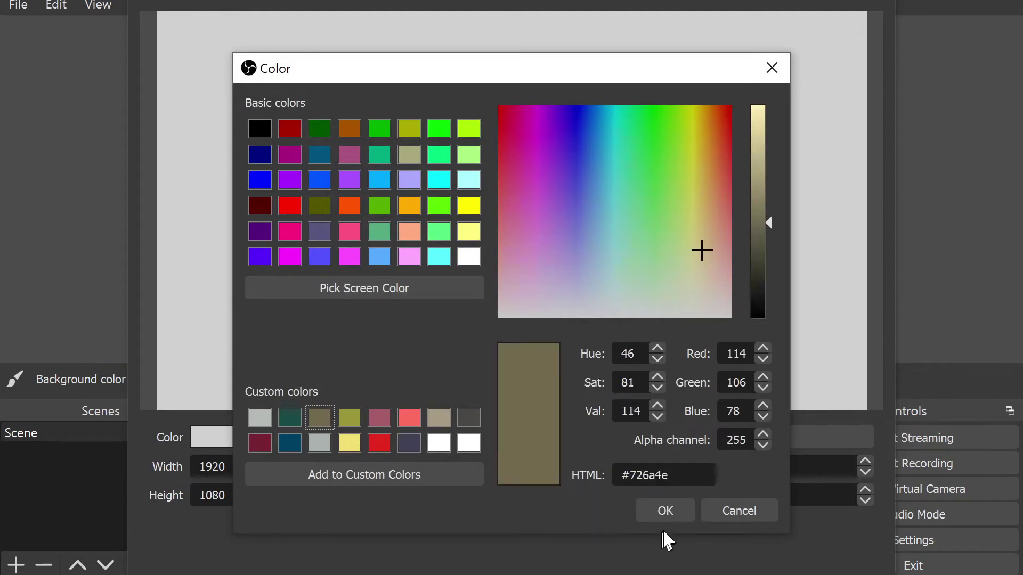
left_click(665, 511)
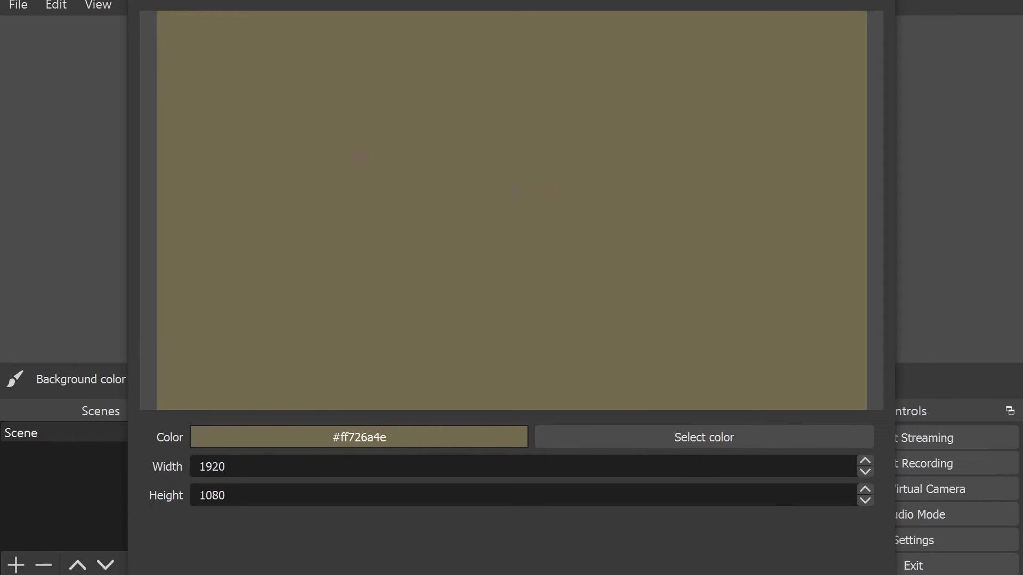
key("Return")
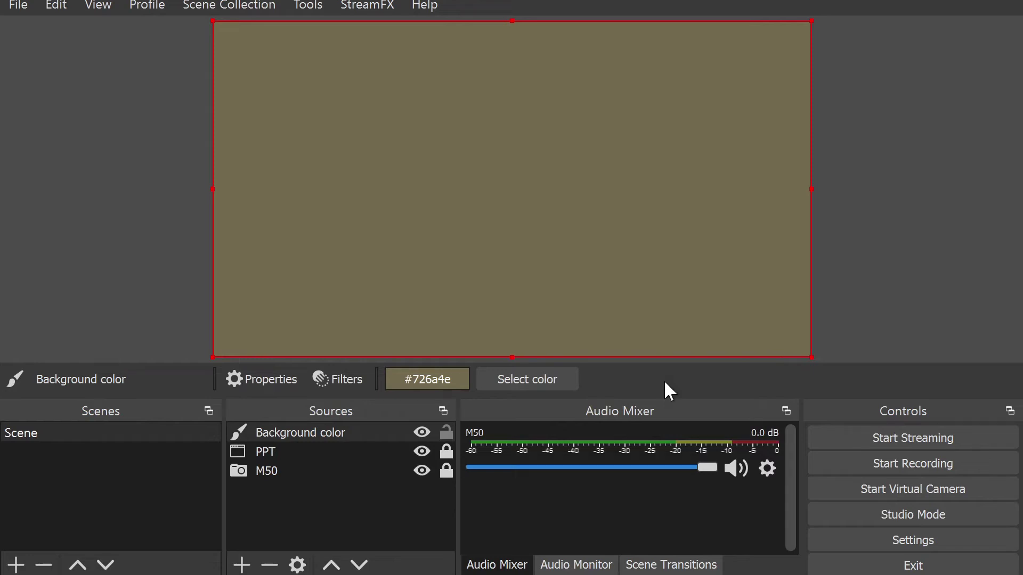
- Move Background color down twice, below PPT and M50, and lock it
left_click(358, 434)
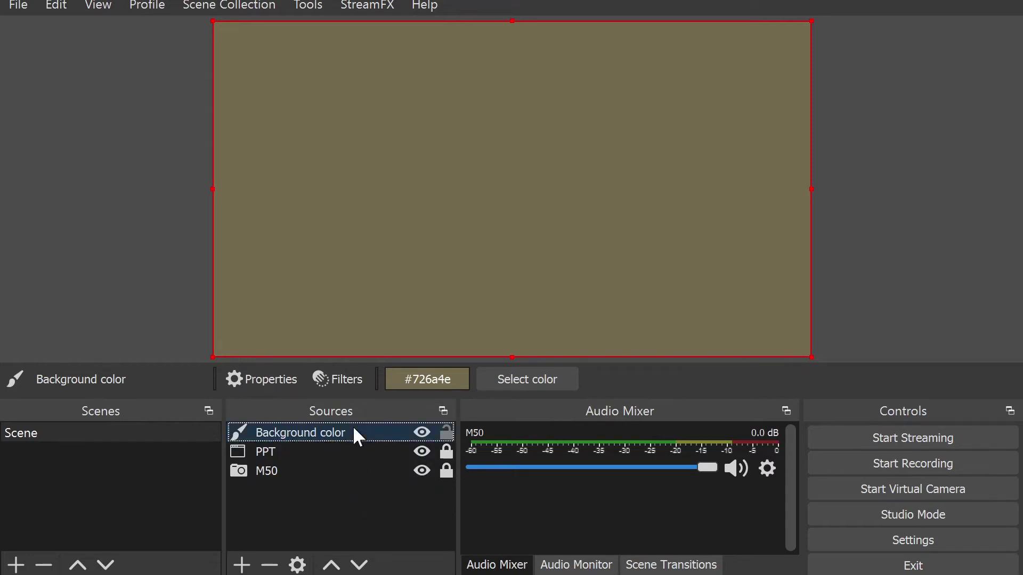
left_click(358, 565)
left_click(359, 565)
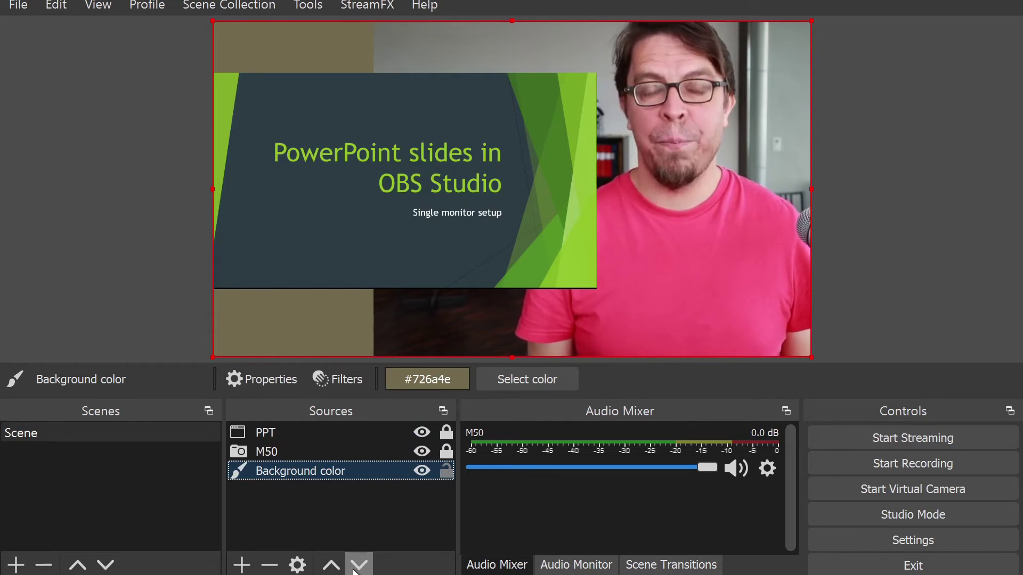
left_click(446, 471)
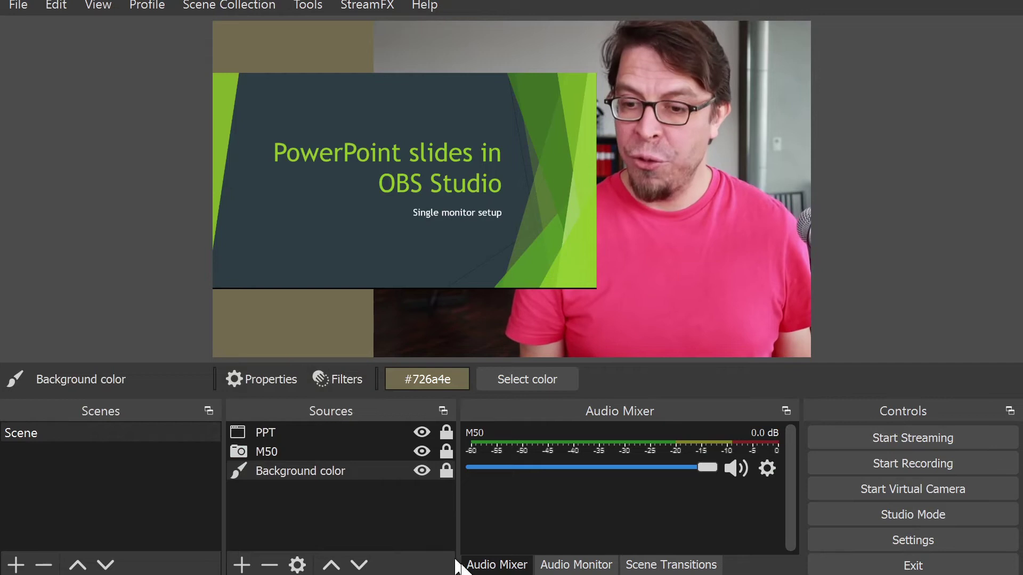
- Start the OBS virtual camera and switch to the Teams meeting window
left_click(843, 488)
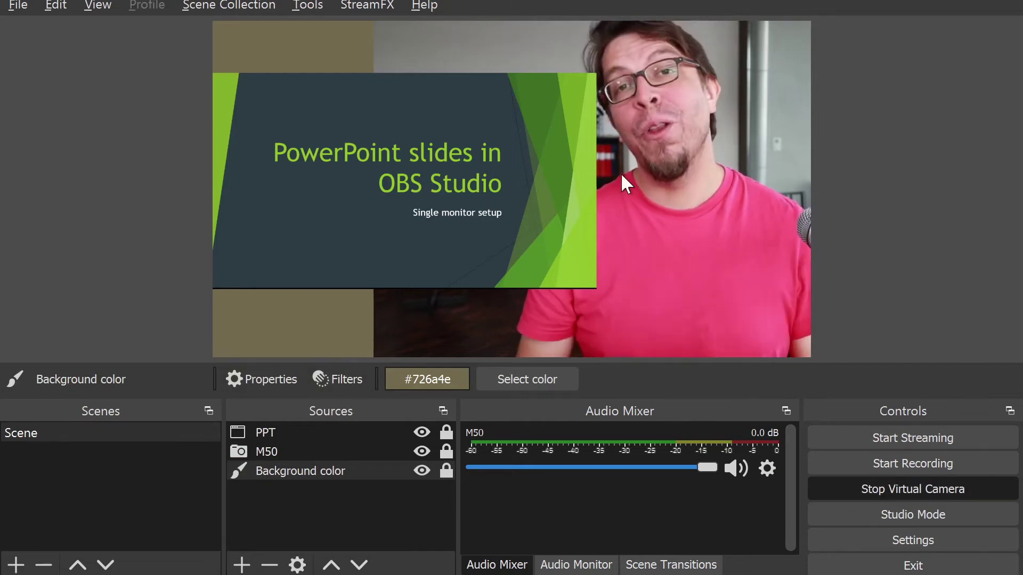
key("alt")
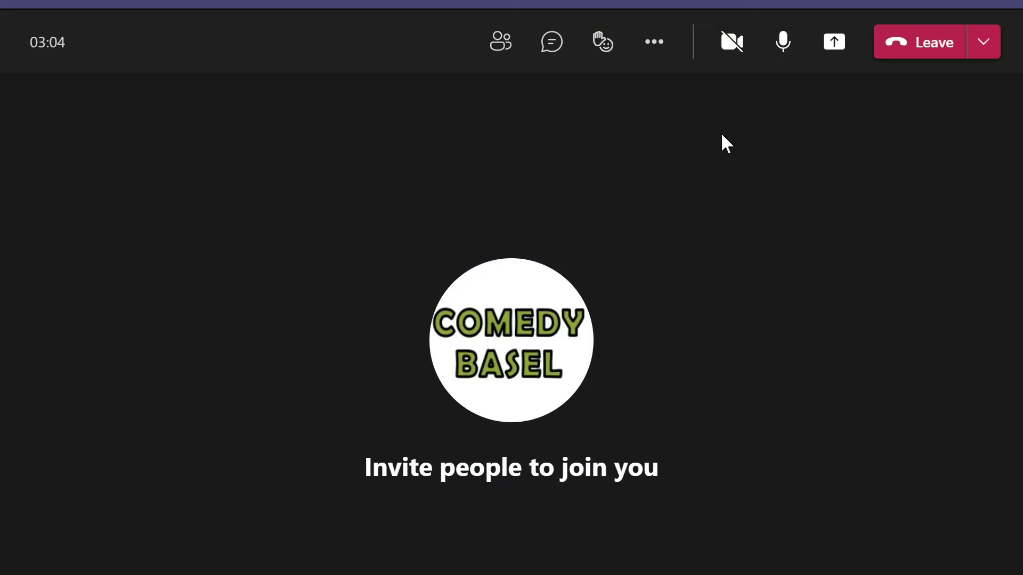
- Switch the Teams camera to OBS Virtual Camera in Device settings and turn video on
left_click(651, 48)
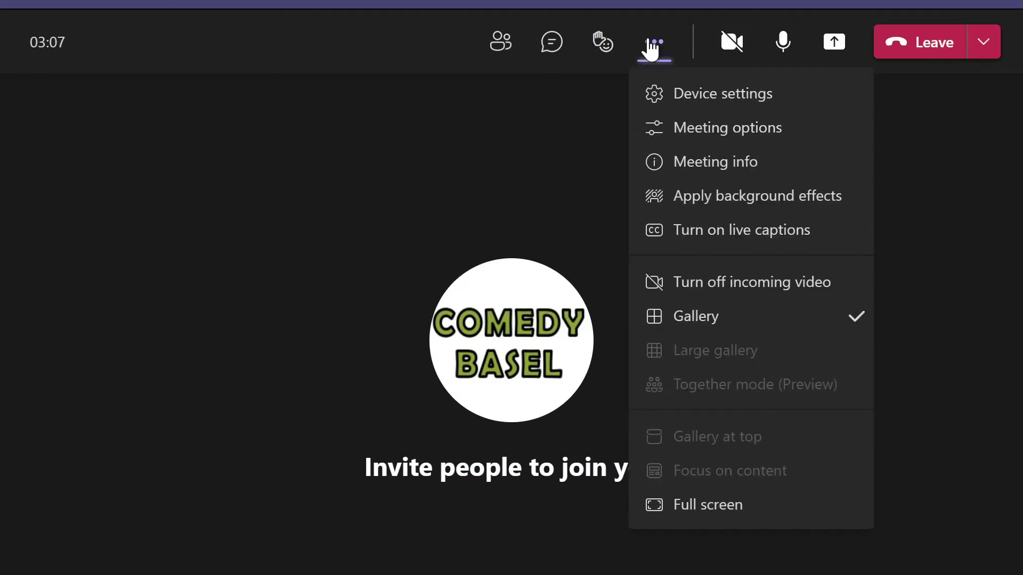
left_click(708, 101)
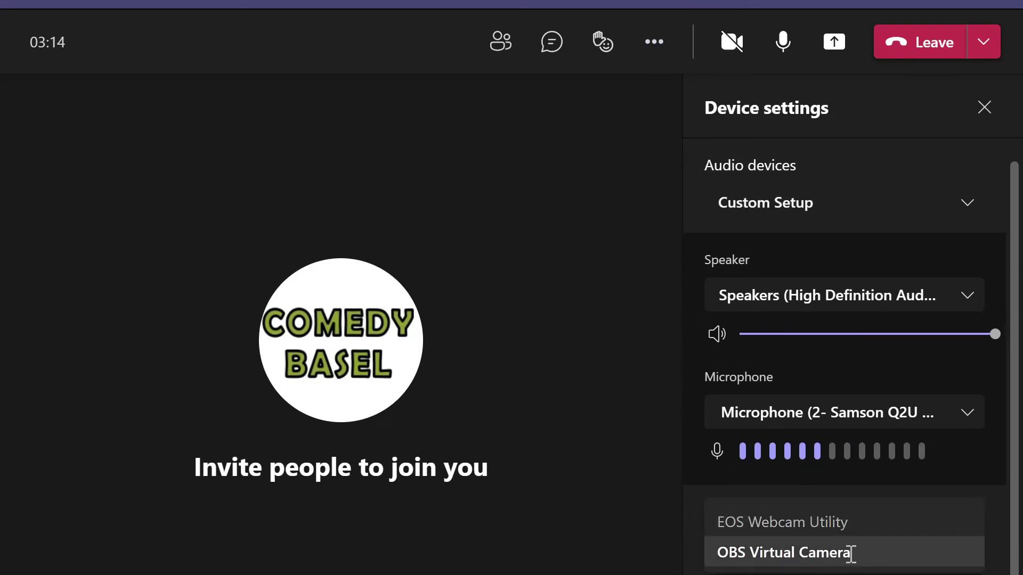
left_click(851, 553)
left_click(985, 109)
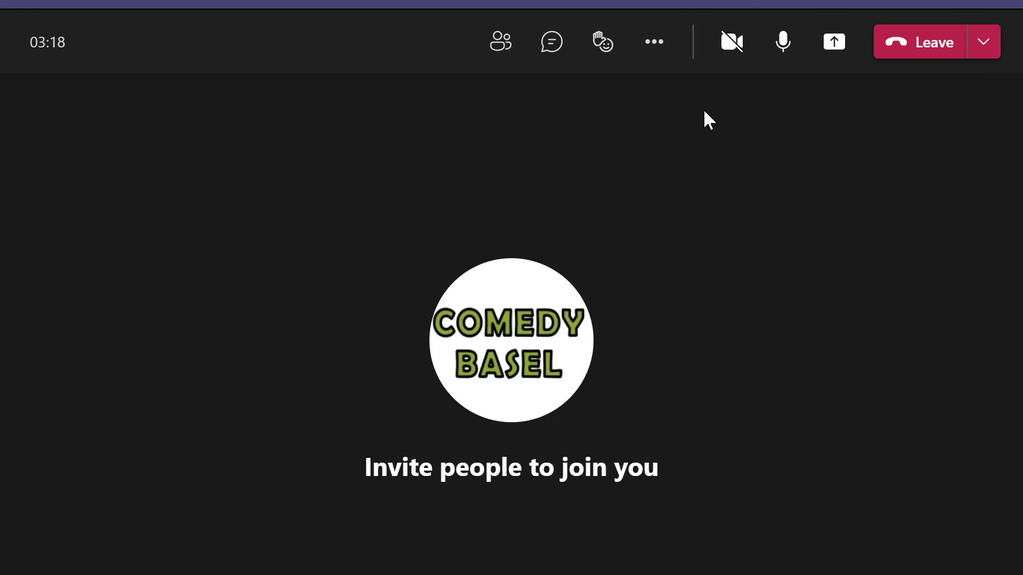
left_click(731, 42)
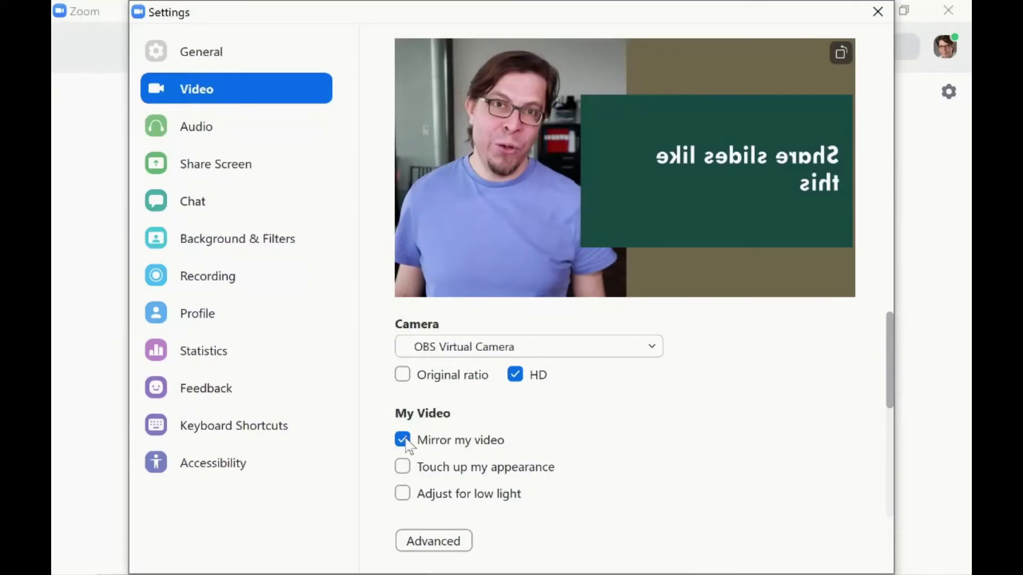
- Turn off Mirror my video in the Teams device settings
left_click(405, 441)
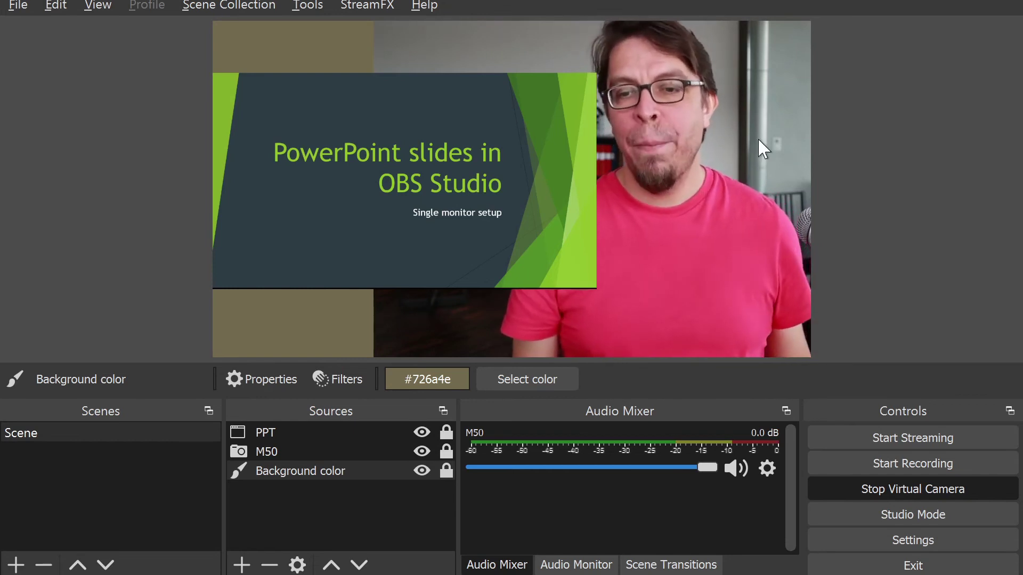
- Project the OBS preview fullscreen onto the monitor via Fullscreen Projector (Preview)
right_click(775, 138)
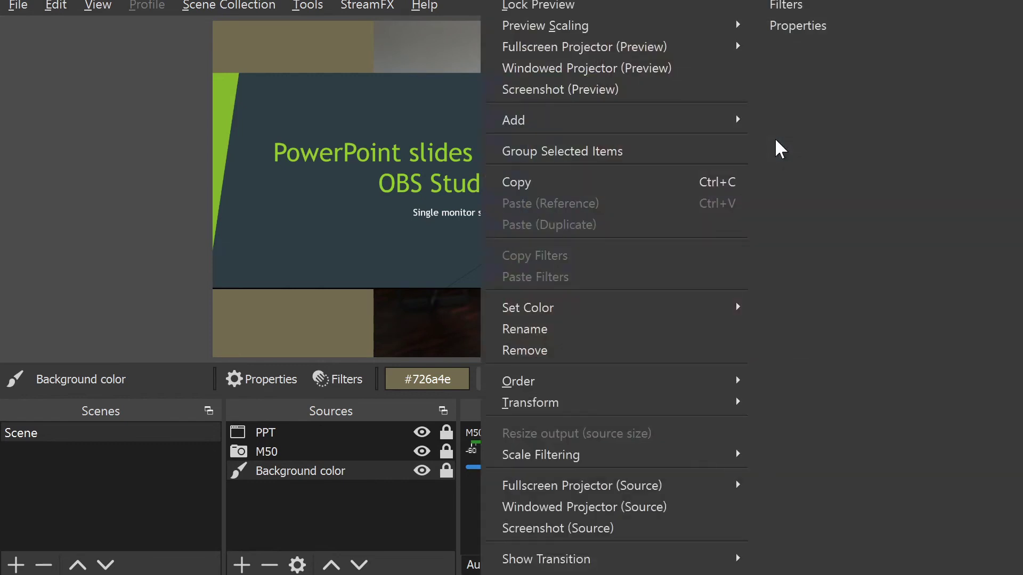
mouse_move(648, 125)
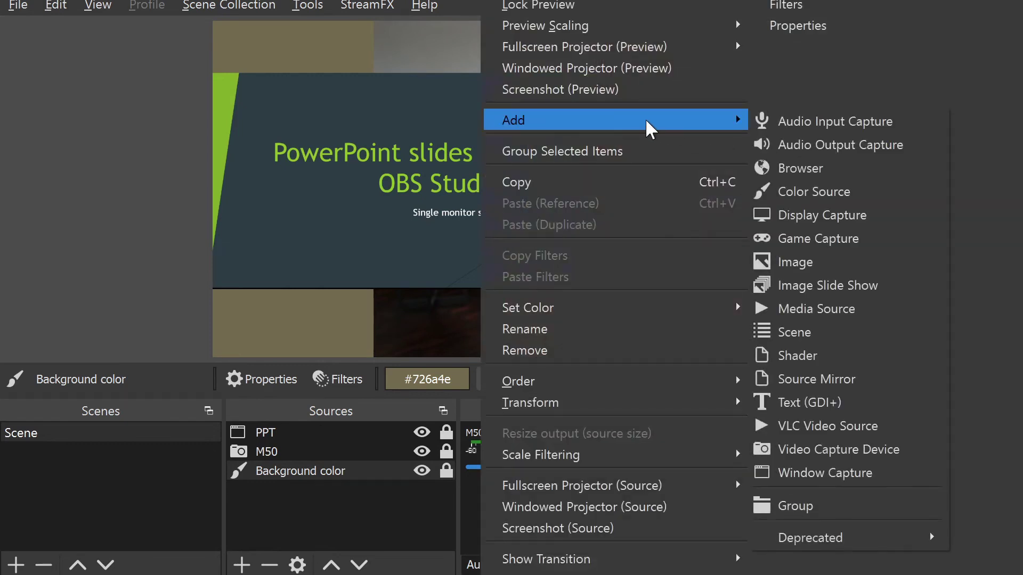
mouse_move(704, 48)
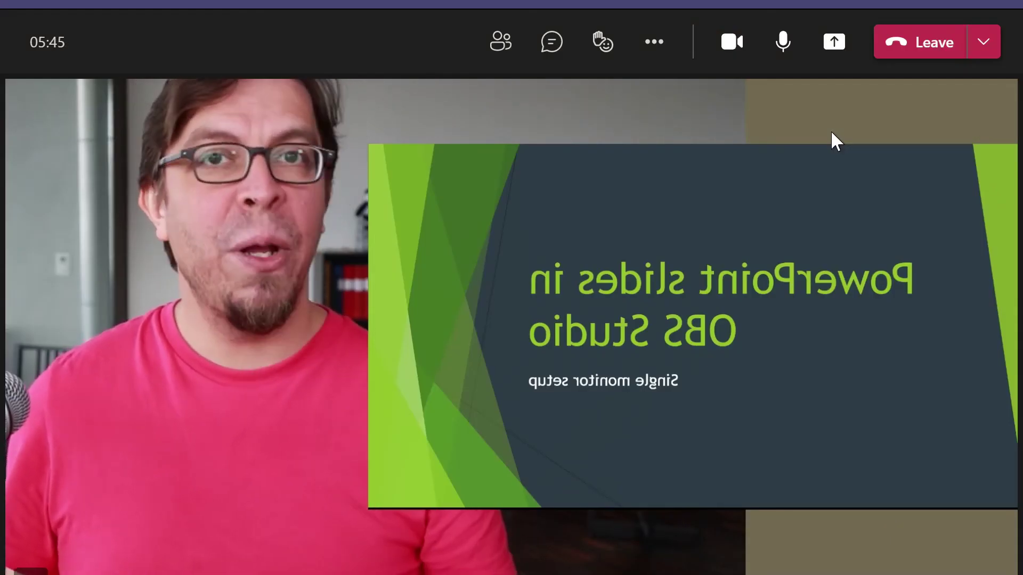
- Show the Teams list of shareable windows, including the OBS fullscreen projector
left_click(834, 47)
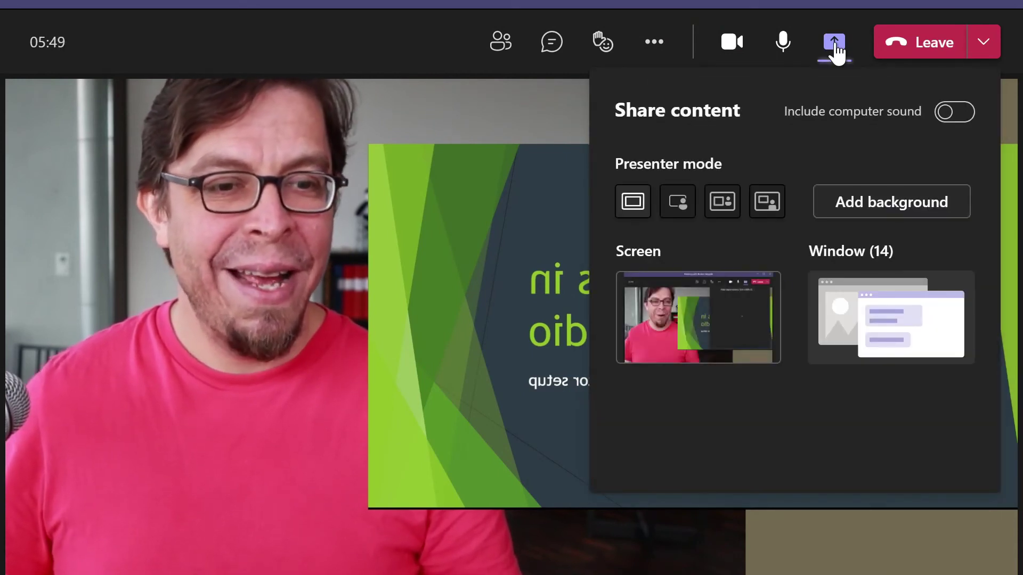
left_click(884, 321)
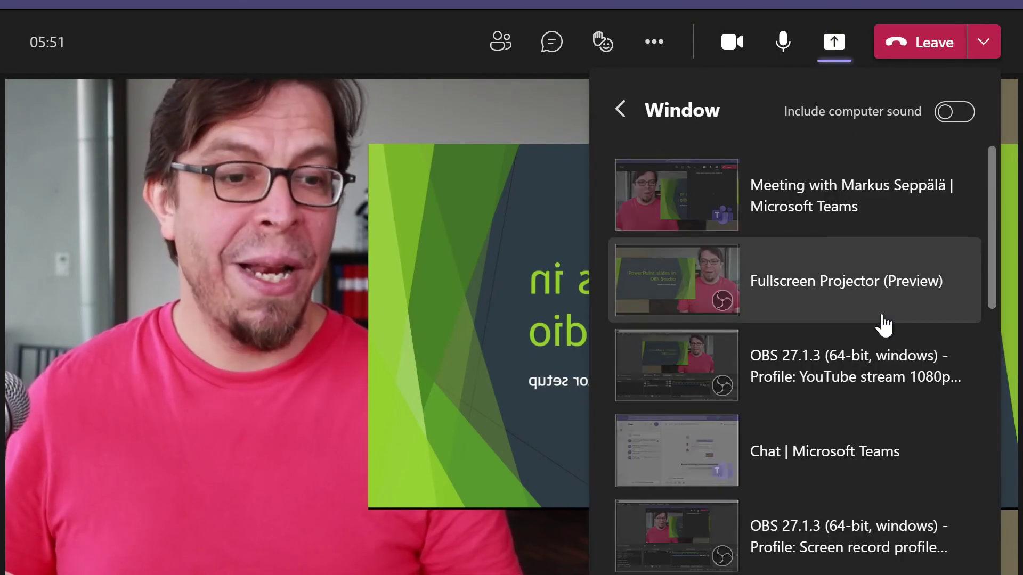